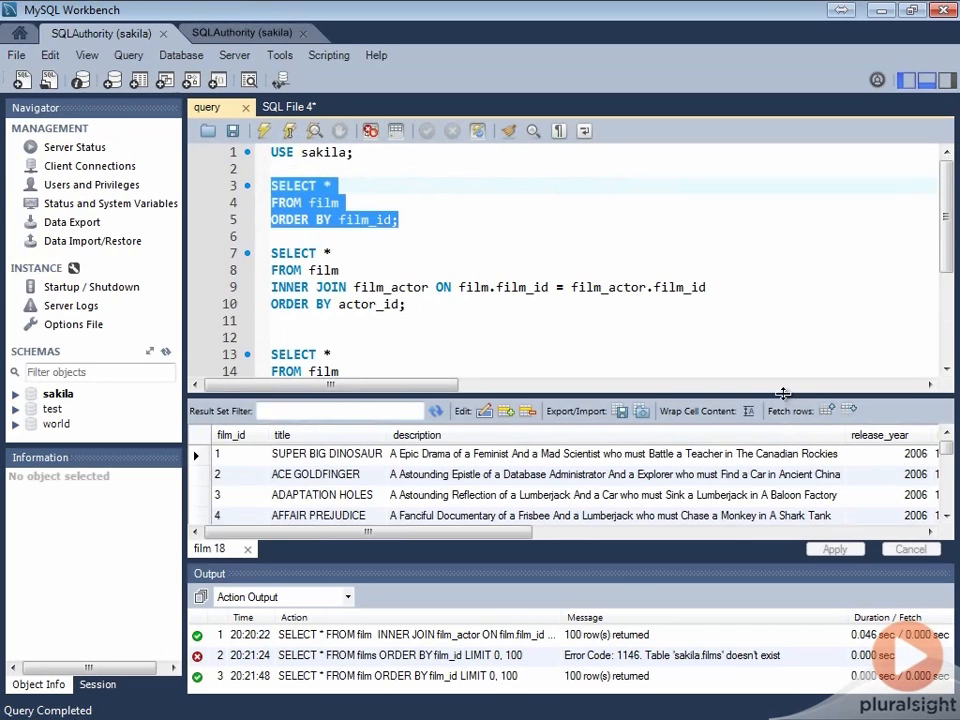
Step: Enlarge the result grid and change the title of film 1 to SMALL DINOSAUR
{"action": "left_click_drag", "start_coordinate": [784, 396], "coordinate": [780, 343]}
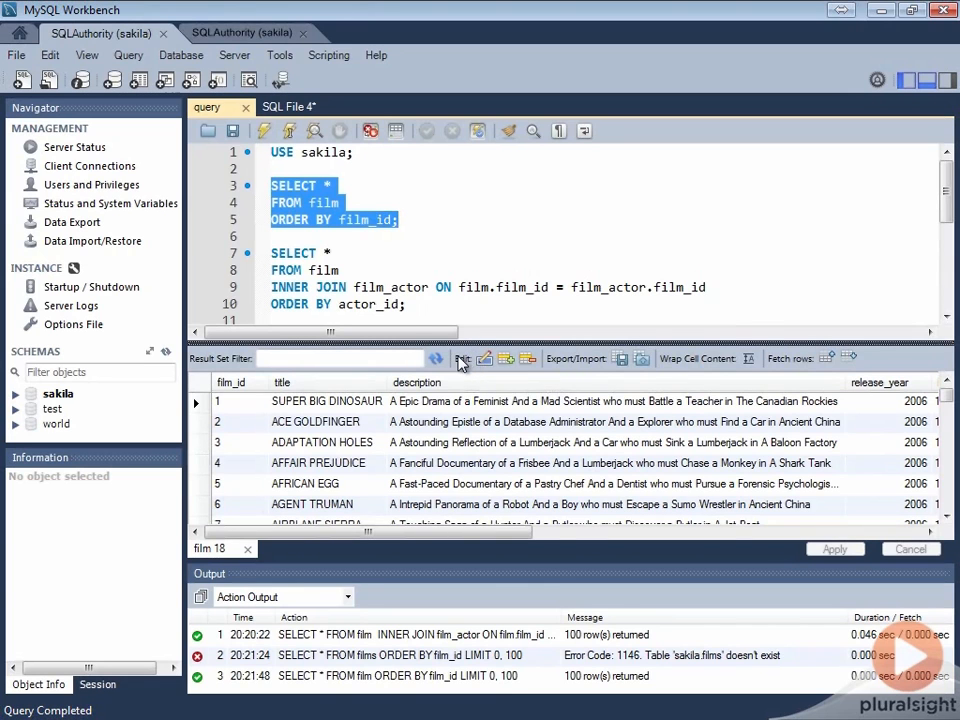
{"action": "left_click", "coordinate": [336, 408]}
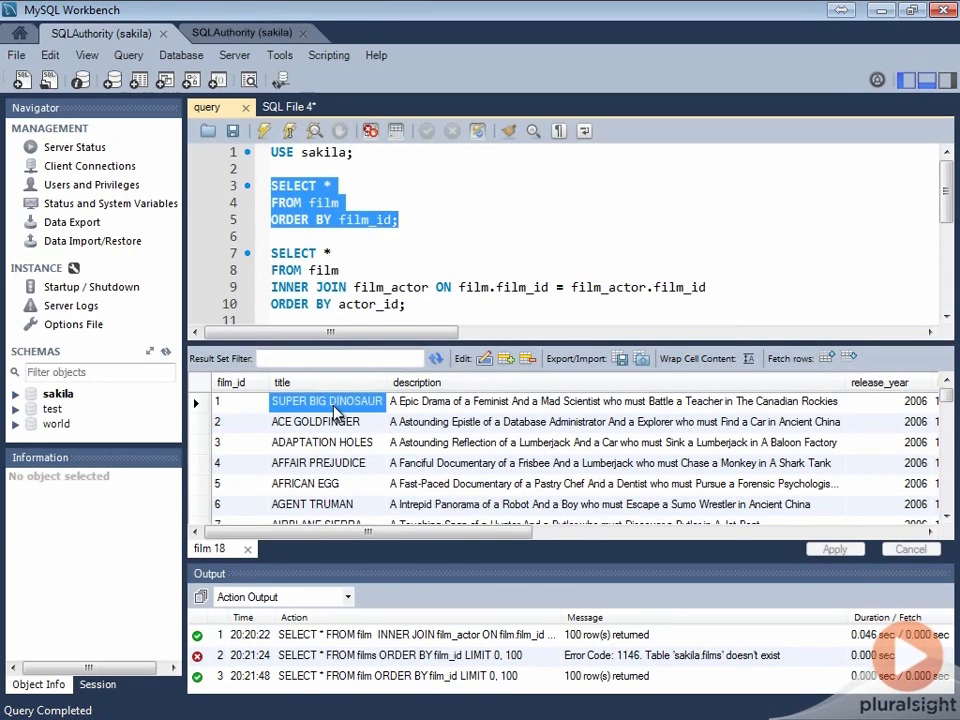
{"action": "left_click", "coordinate": [485, 360]}
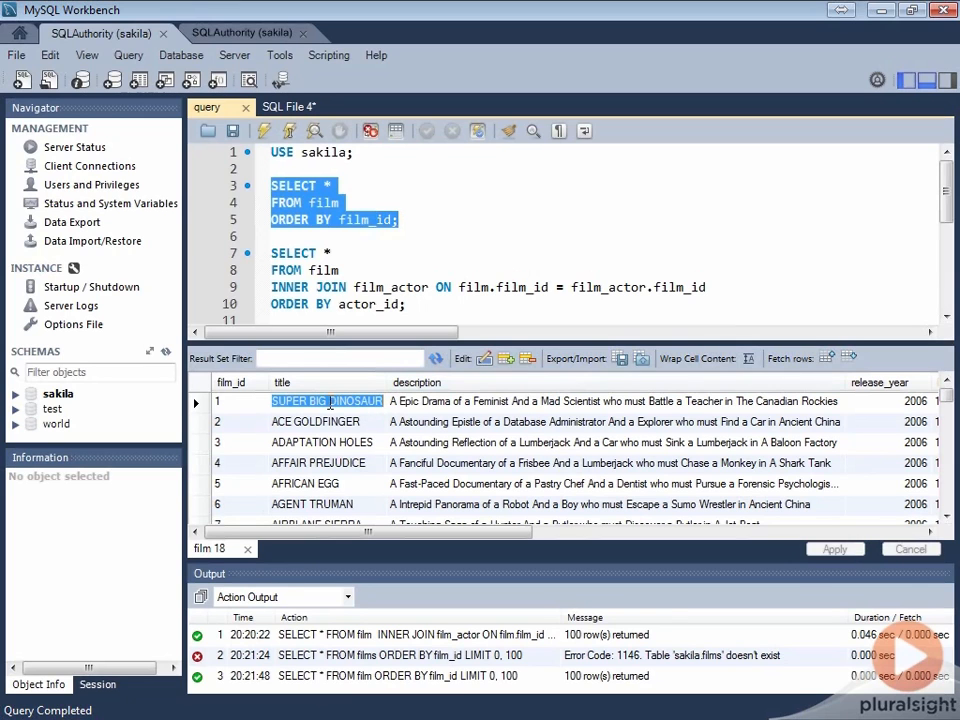
{"action": "left_click_drag", "start_coordinate": [328, 403], "coordinate": [238, 392]}
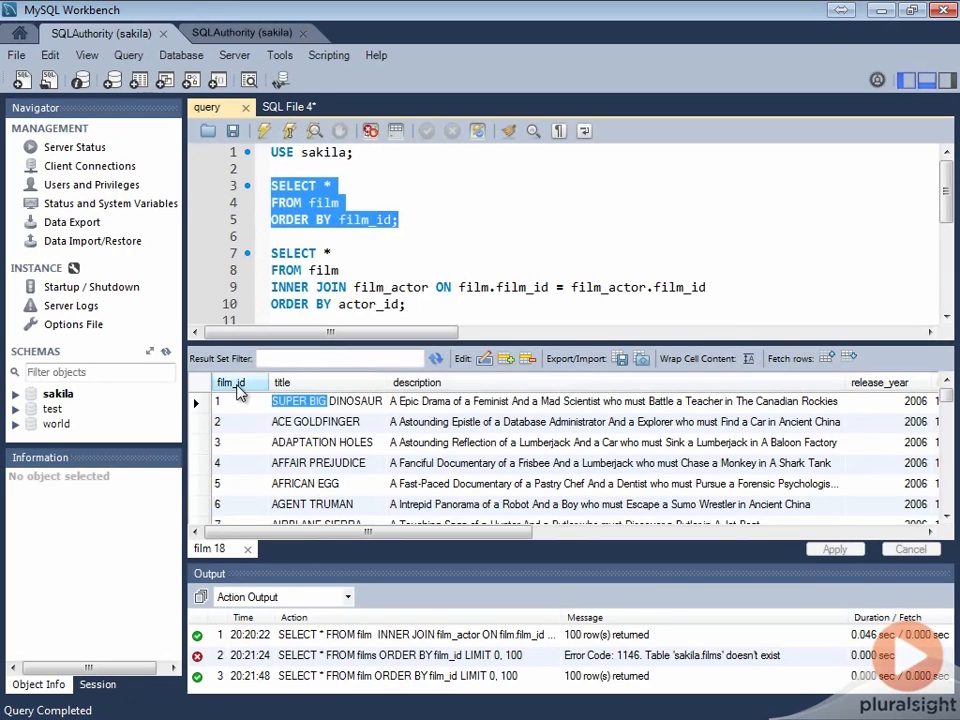
{"action": "type", "text": "SMALL"}
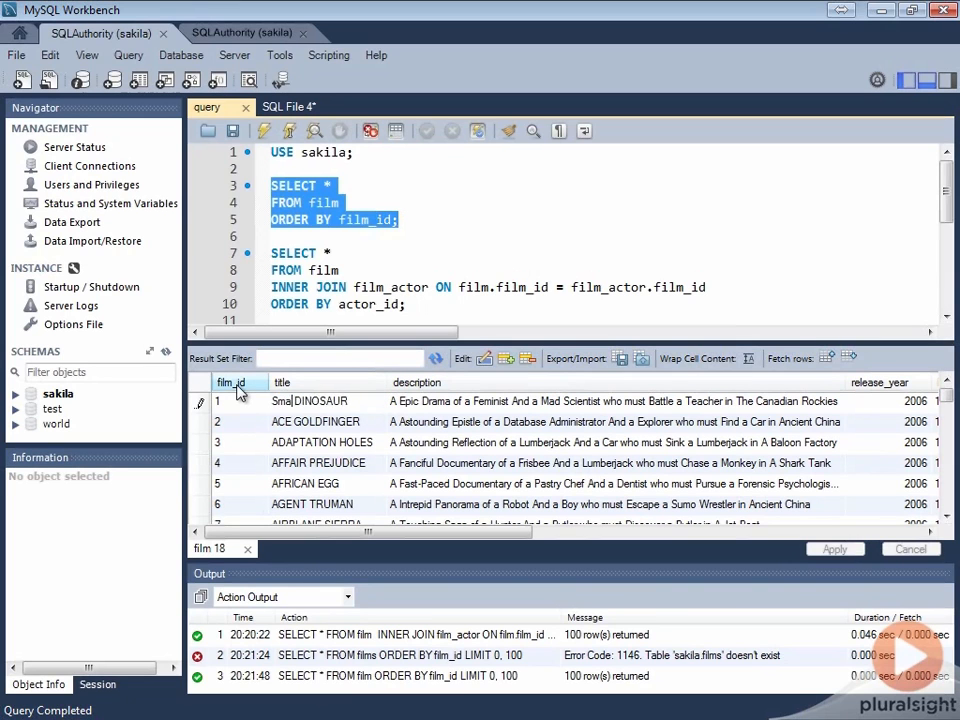
{"action": "double_click", "coordinate": [450, 420]}
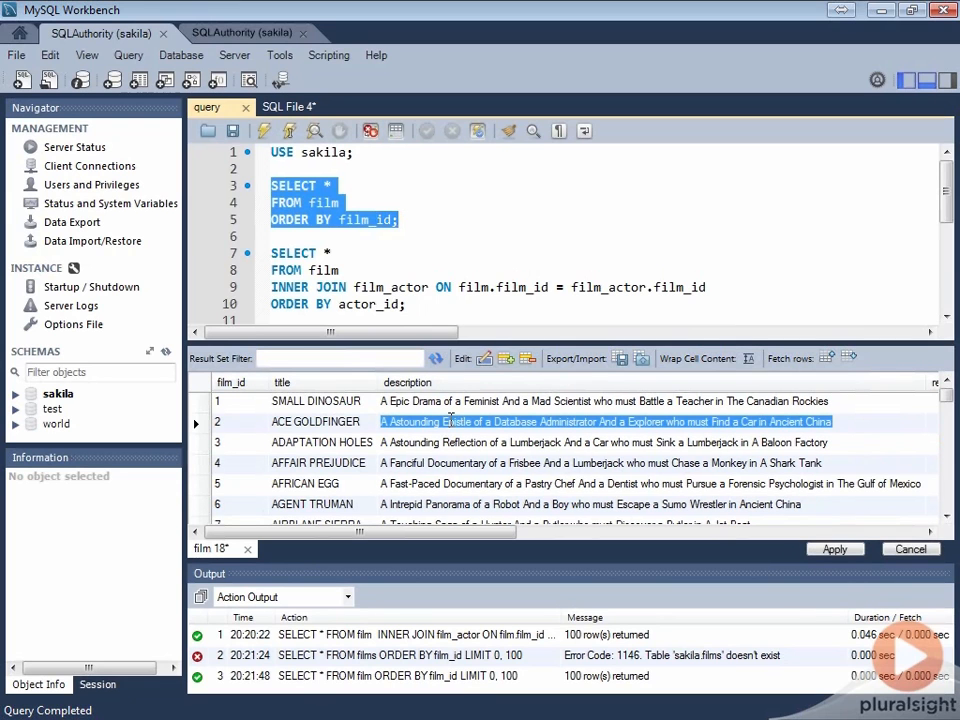
Step: Review the generated UPDATE script for the film title and apply it to the database
{"action": "left_click", "coordinate": [855, 553]}
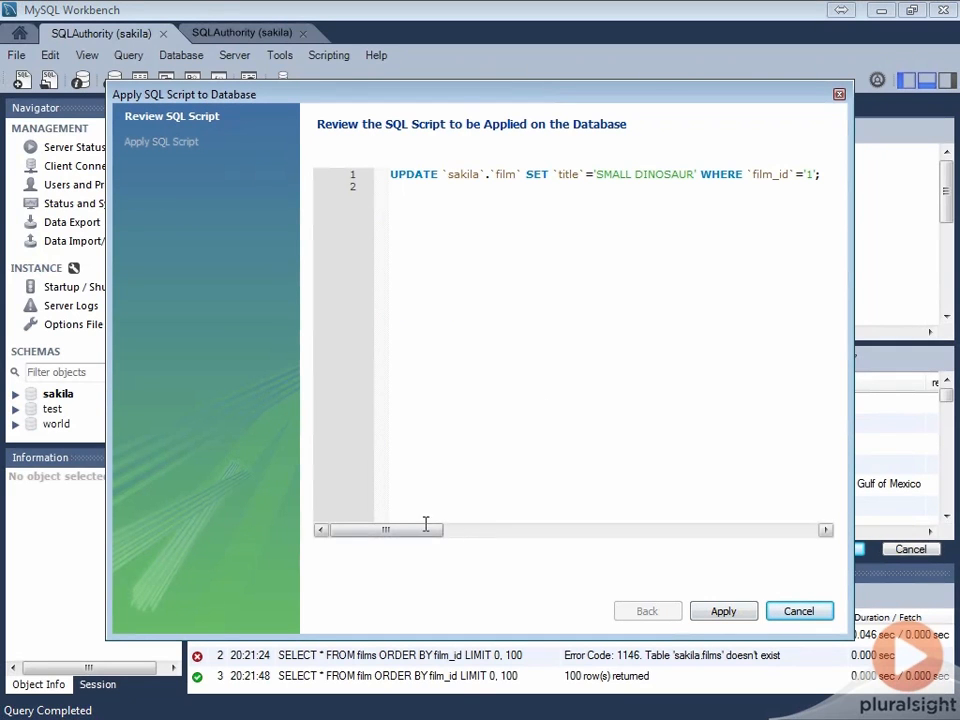
{"action": "left_click_drag", "start_coordinate": [390, 174], "coordinate": [827, 177]}
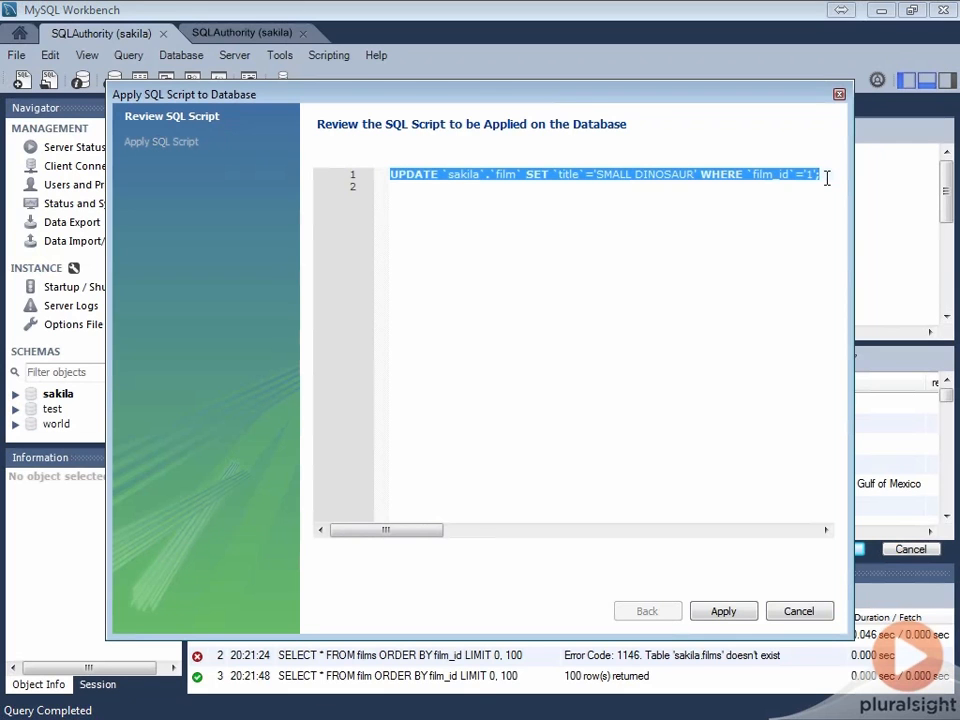
{"action": "left_click", "coordinate": [722, 611]}
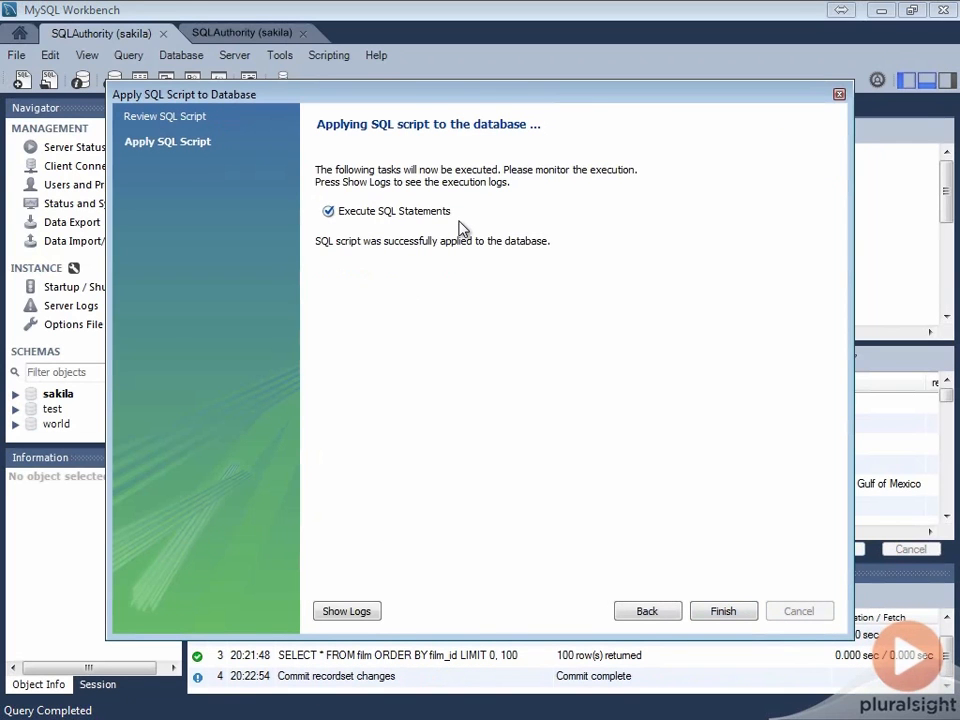
{"action": "left_click", "coordinate": [723, 611]}
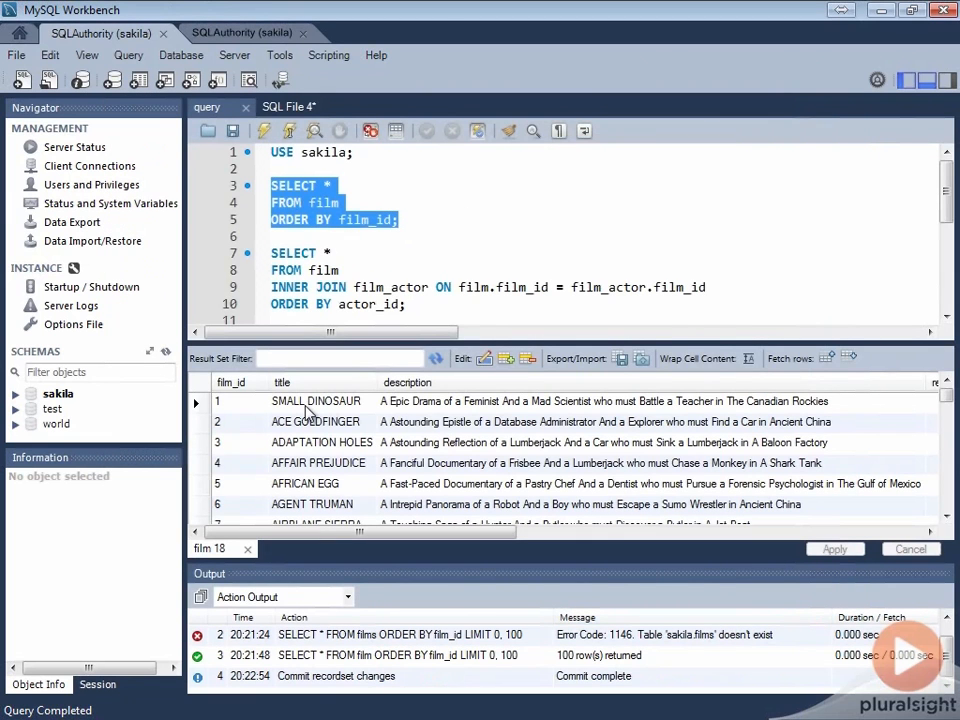
Step: Go to the new empty row, delete the row of film 98 from the results, and discard the pending change
{"action": "left_click", "coordinate": [508, 360]}
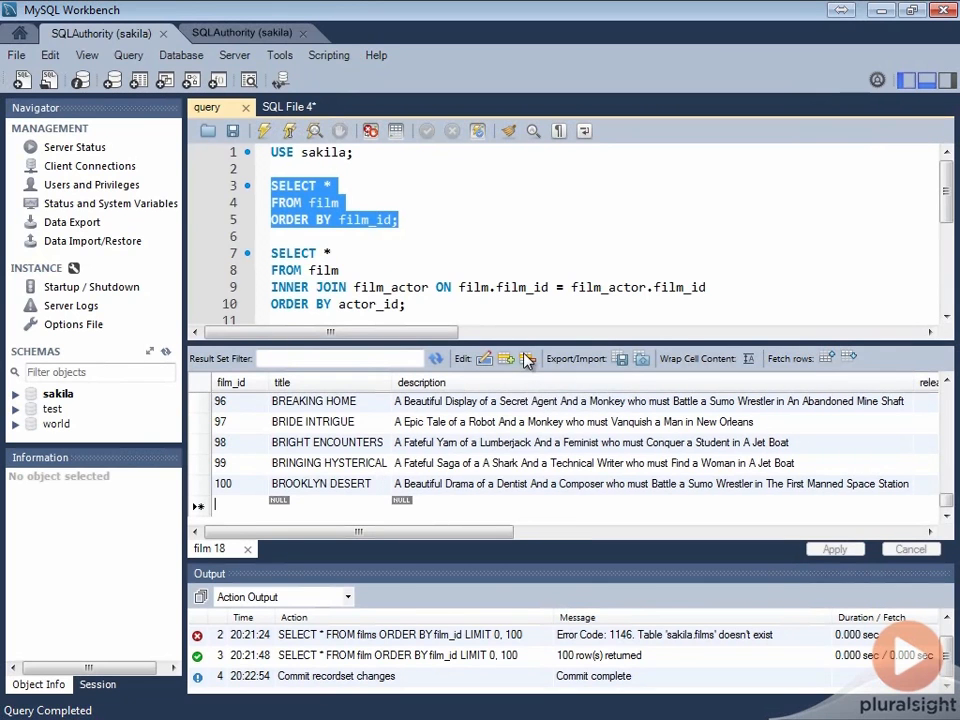
{"action": "left_click", "coordinate": [199, 446]}
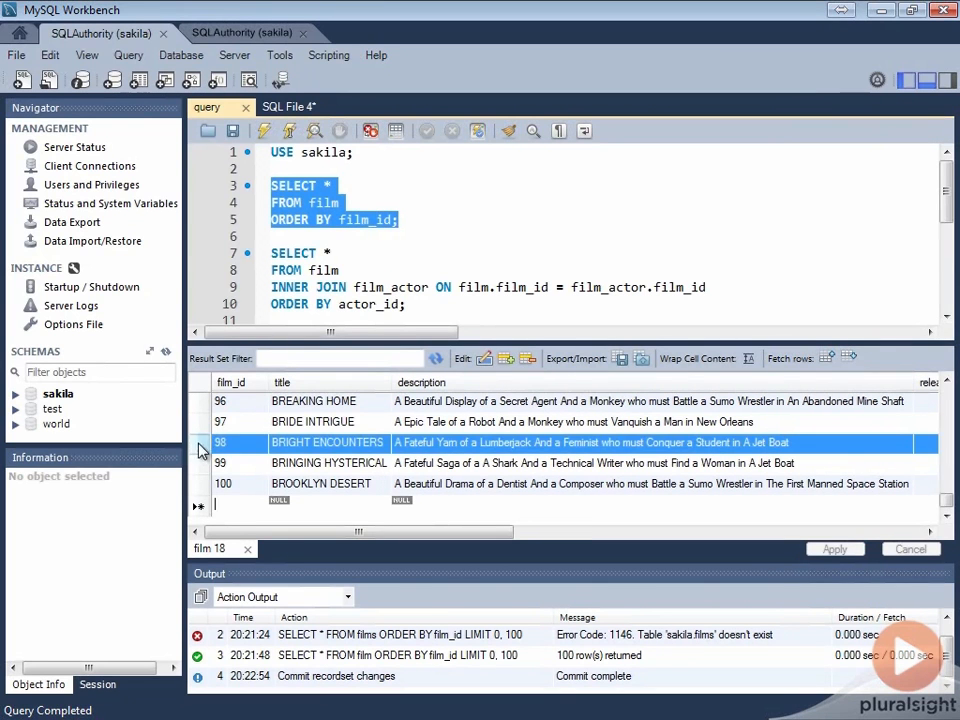
{"action": "left_click", "coordinate": [529, 360]}
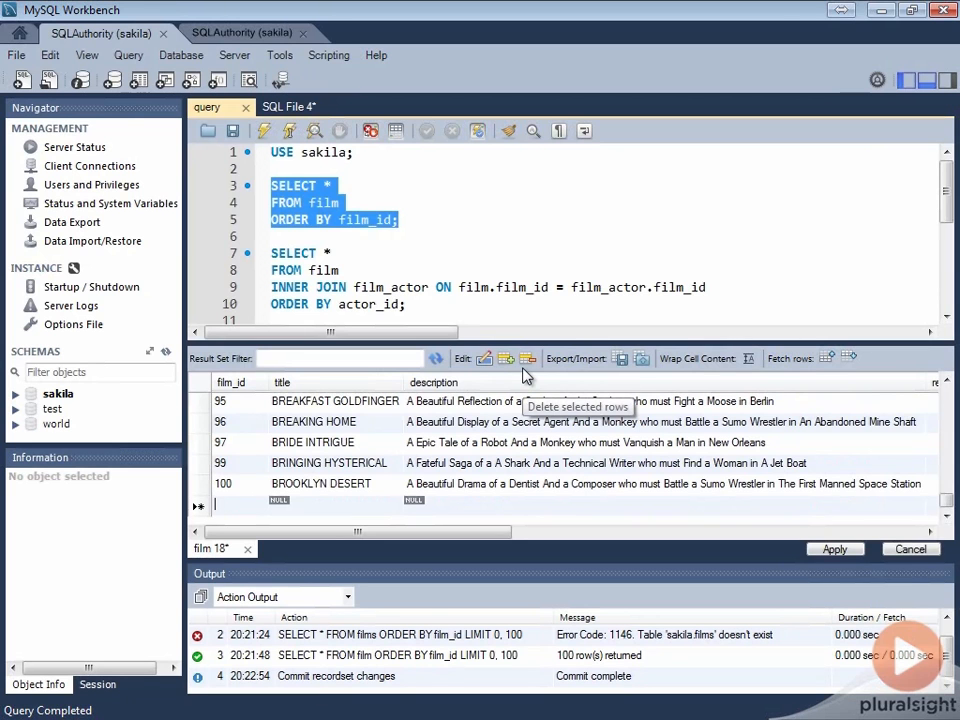
{"action": "left_click", "coordinate": [912, 551]}
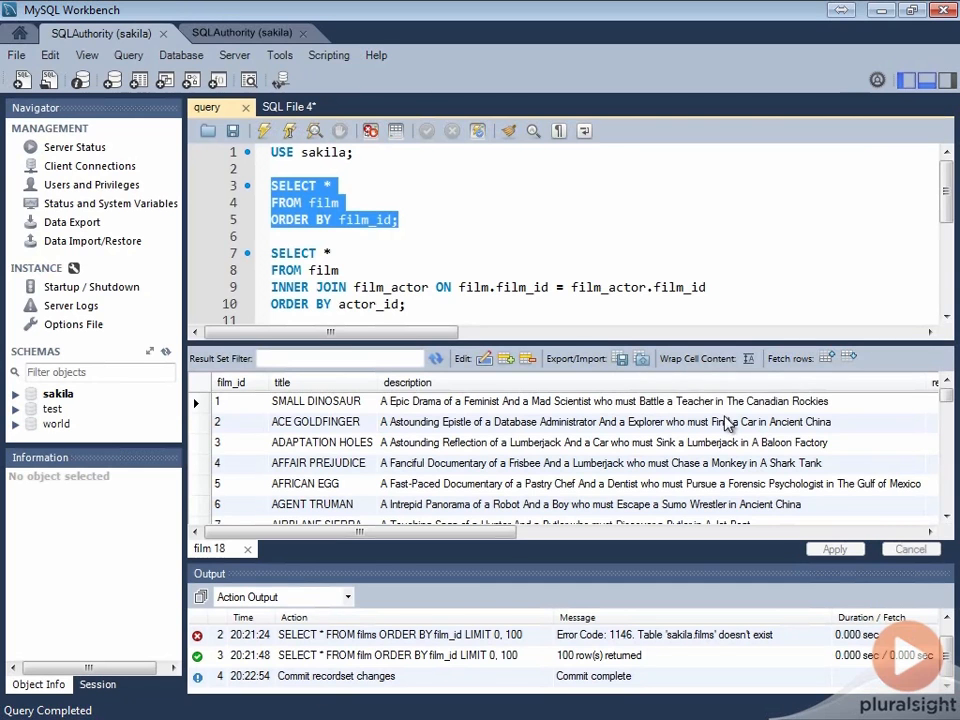
Step: Examine the file formats offered for exporting the result set and the CSV import dialog, cancelling both
{"action": "left_click", "coordinate": [620, 359]}
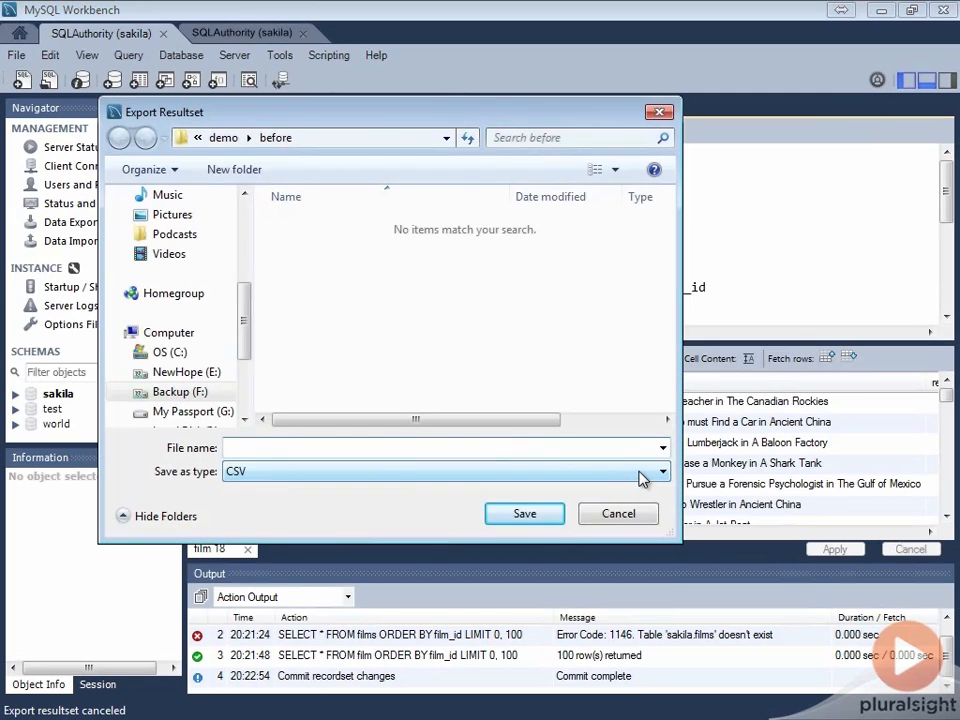
{"action": "left_click", "coordinate": [643, 480]}
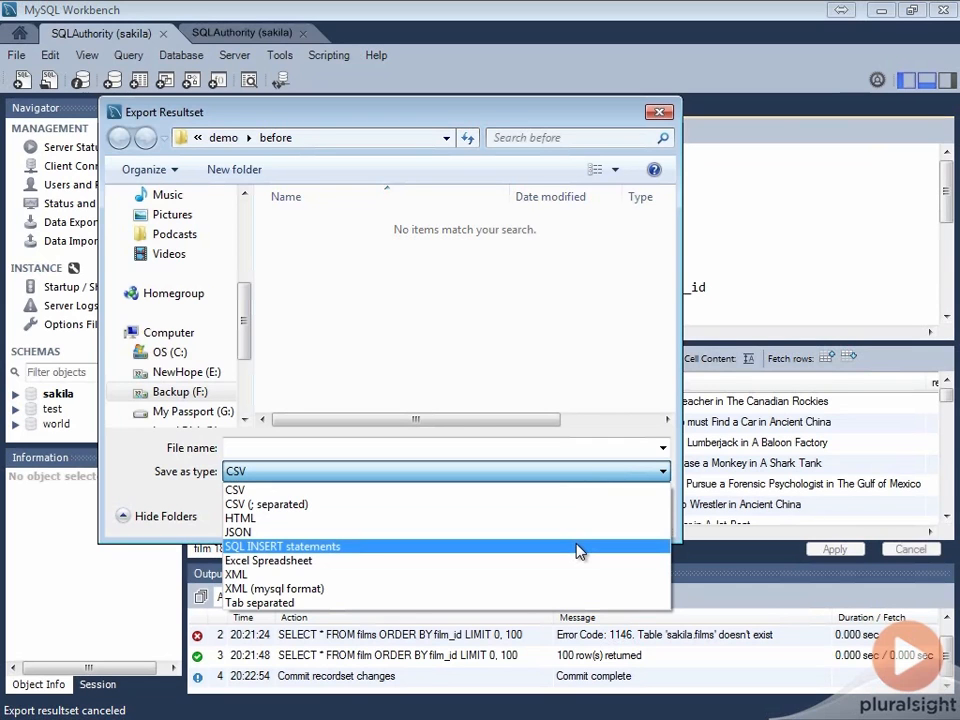
{"action": "left_click", "coordinate": [655, 115]}
{"action": "left_click", "coordinate": [655, 115]}
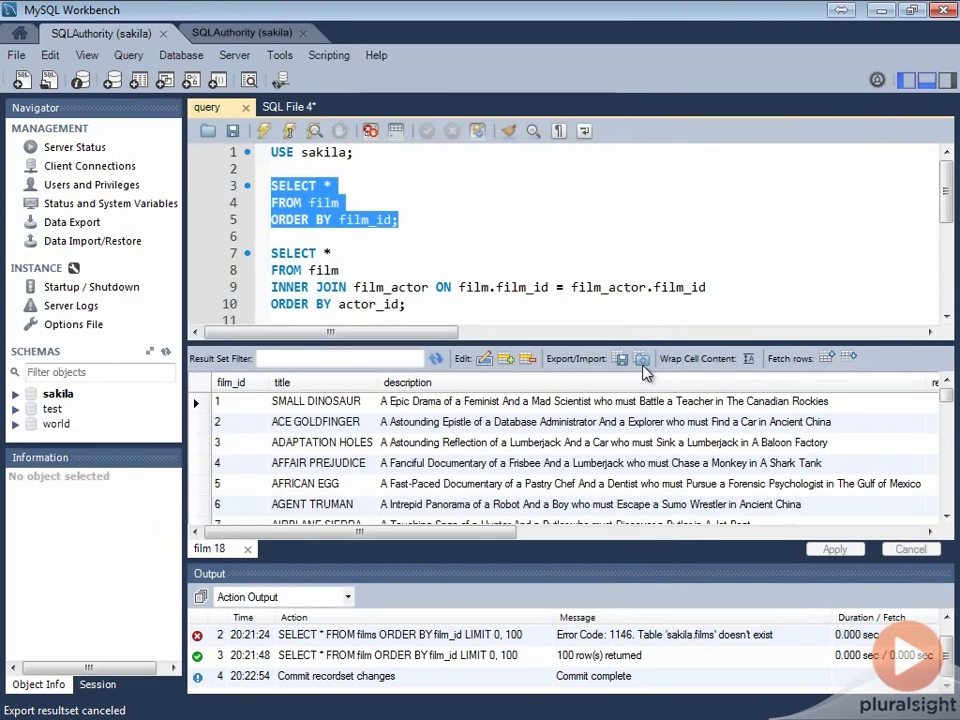
{"action": "left_click", "coordinate": [643, 362]}
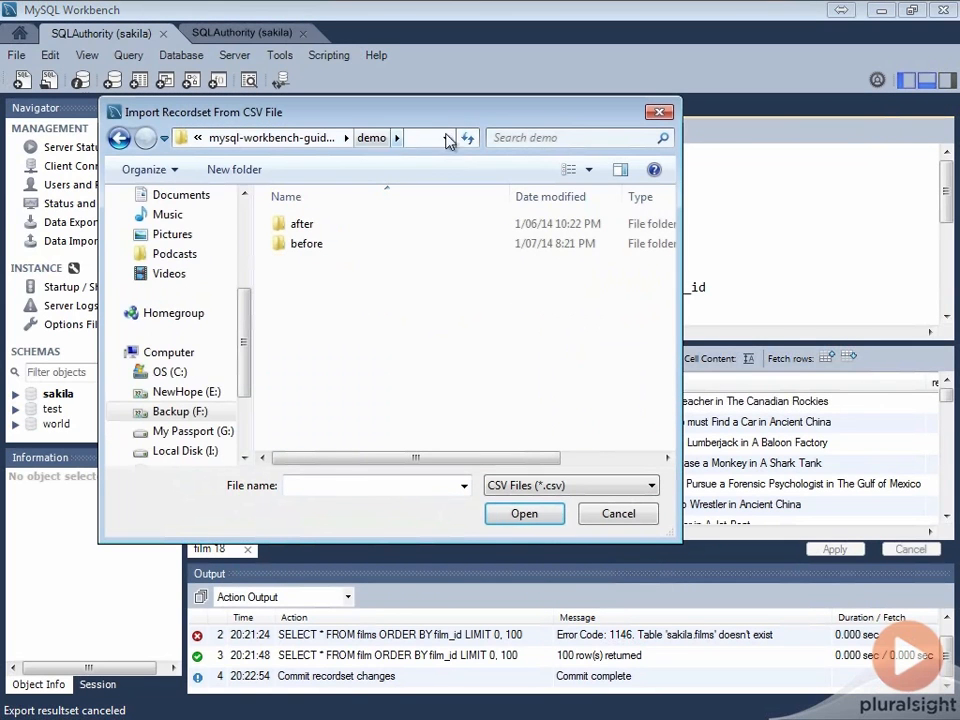
{"action": "left_click", "coordinate": [617, 513]}
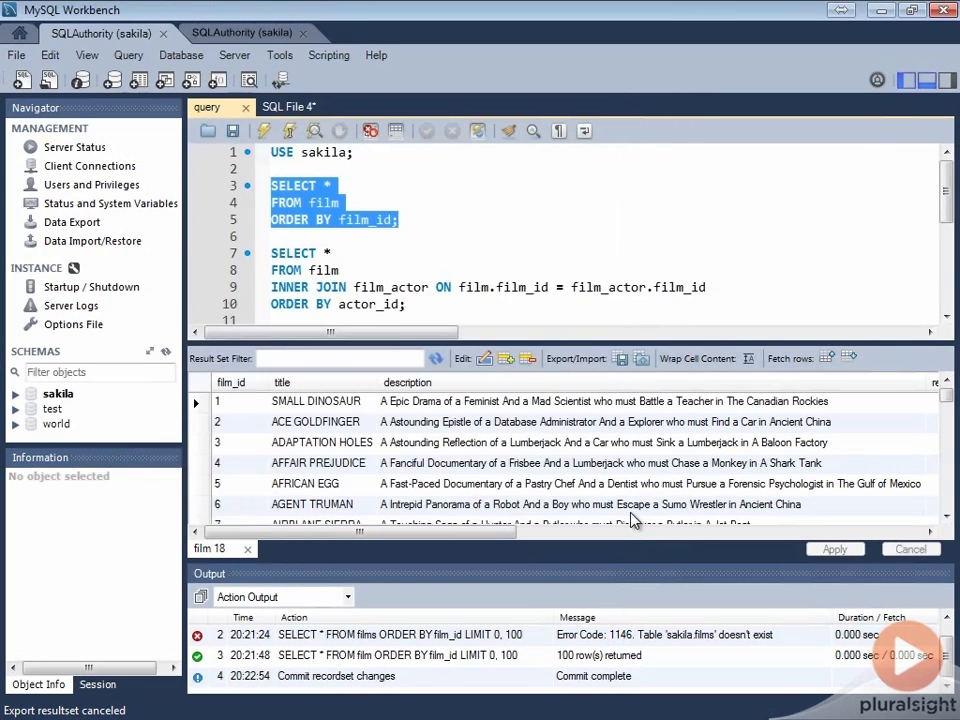
Step: Narrow the description column with cell content wrapping turned on, and refresh the film results
{"action": "left_click", "coordinate": [428, 410]}
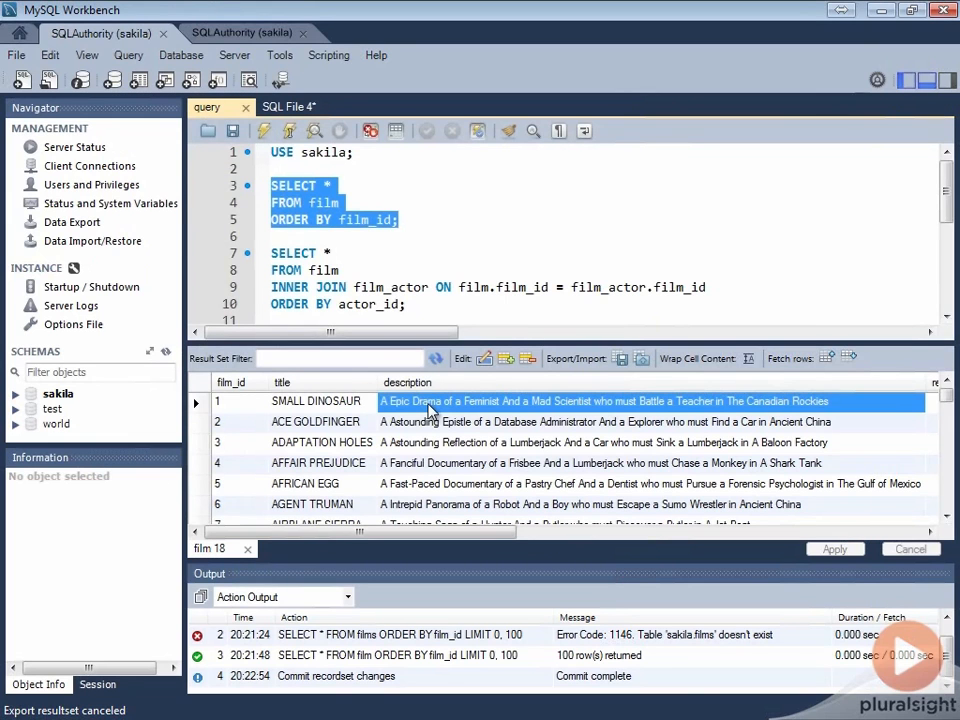
{"action": "left_click_drag", "start_coordinate": [934, 383], "coordinate": [912, 384]}
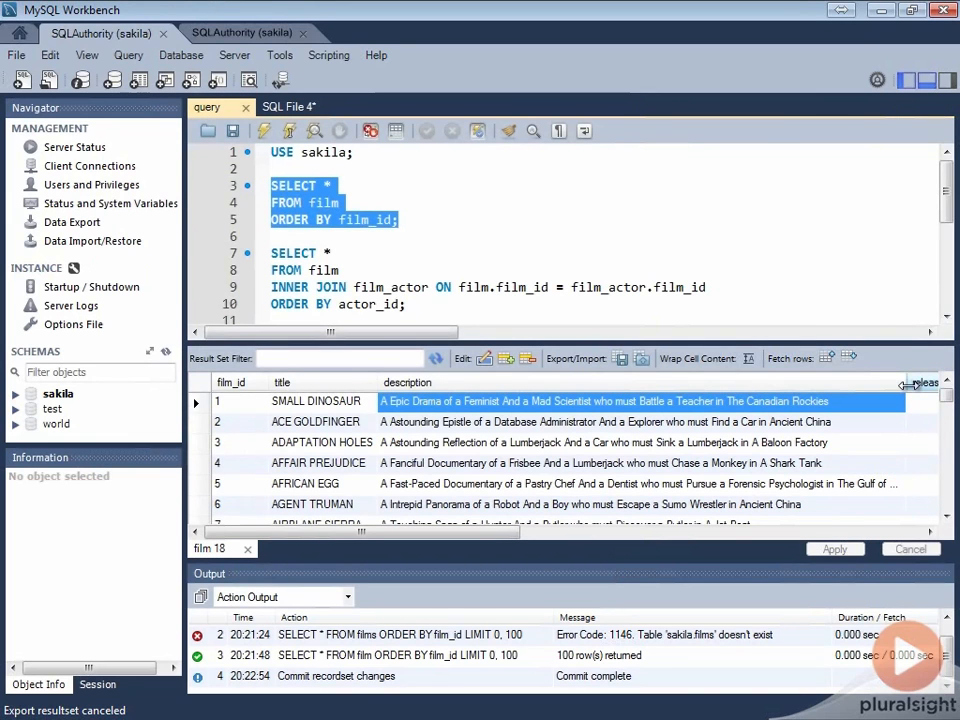
{"action": "left_click_drag", "start_coordinate": [910, 384], "coordinate": [511, 384]}
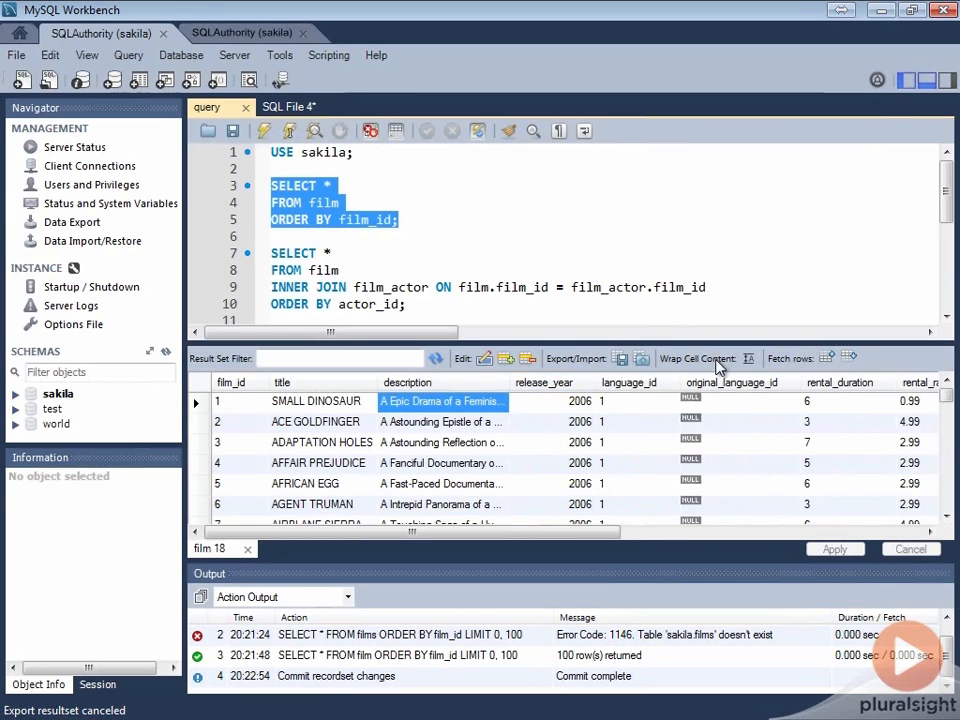
{"action": "left_click", "coordinate": [750, 360]}
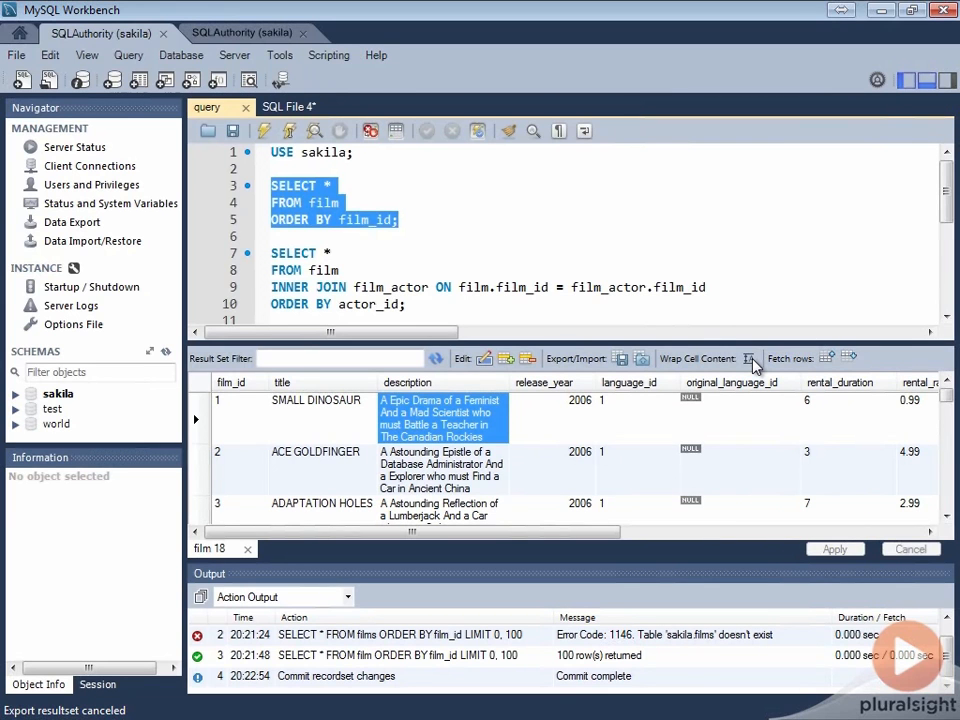
{"action": "left_click", "coordinate": [751, 360]}
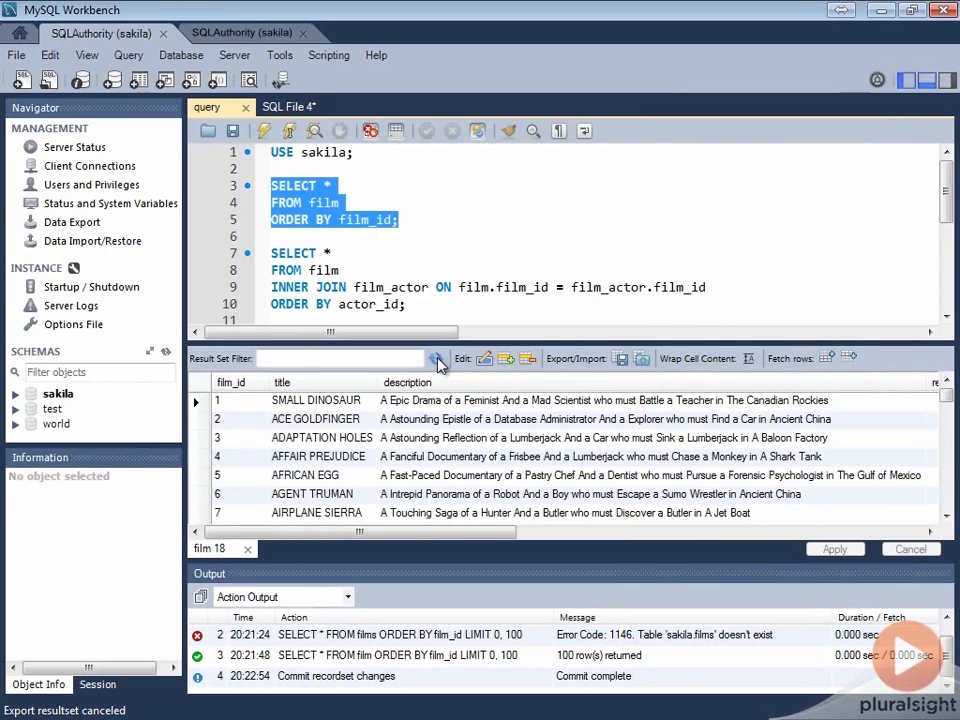
{"action": "left_click", "coordinate": [480, 478]}
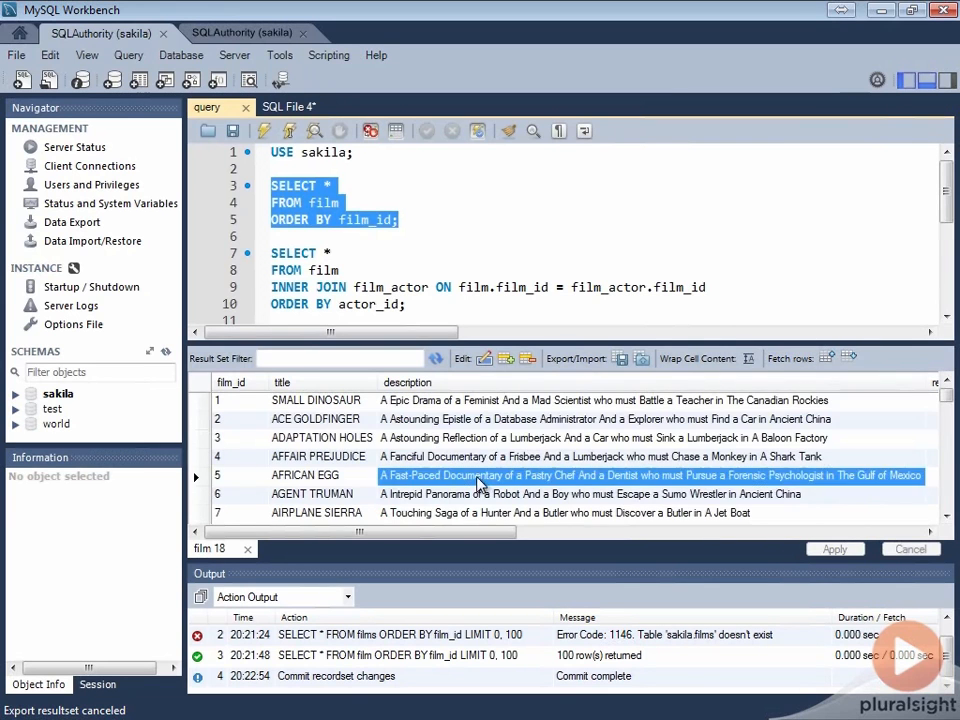
{"action": "left_click", "coordinate": [120, 57]}
{"action": "mouse_move", "coordinate": [177, 260]}
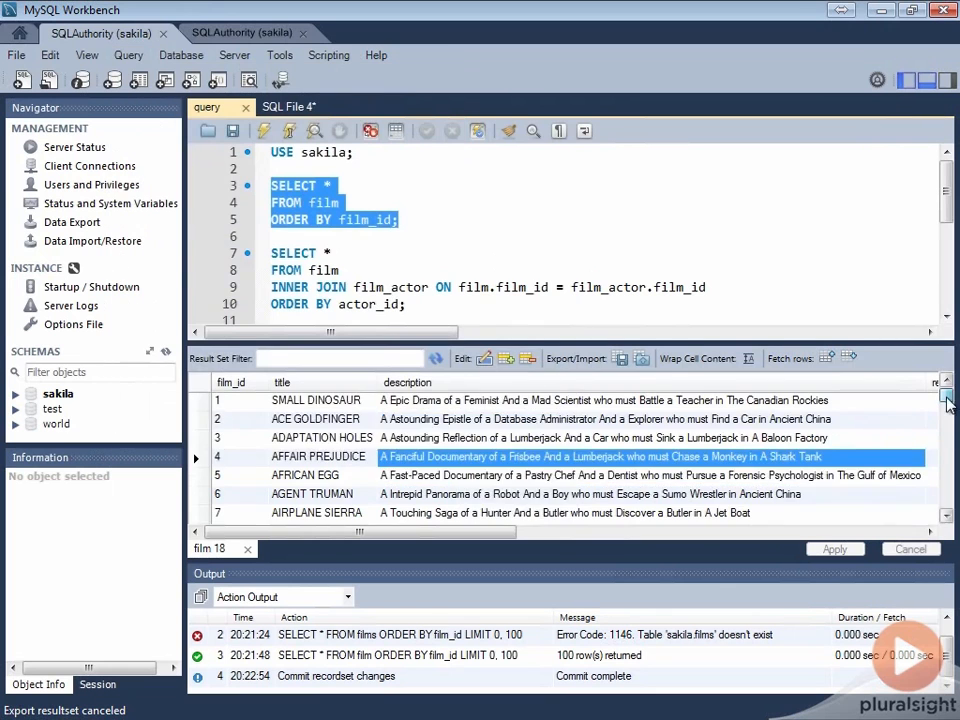
Step: Page through the film records by fetching the next two frames and returning to the first one
{"action": "left_click_drag", "start_coordinate": [947, 395], "coordinate": [952, 533]}
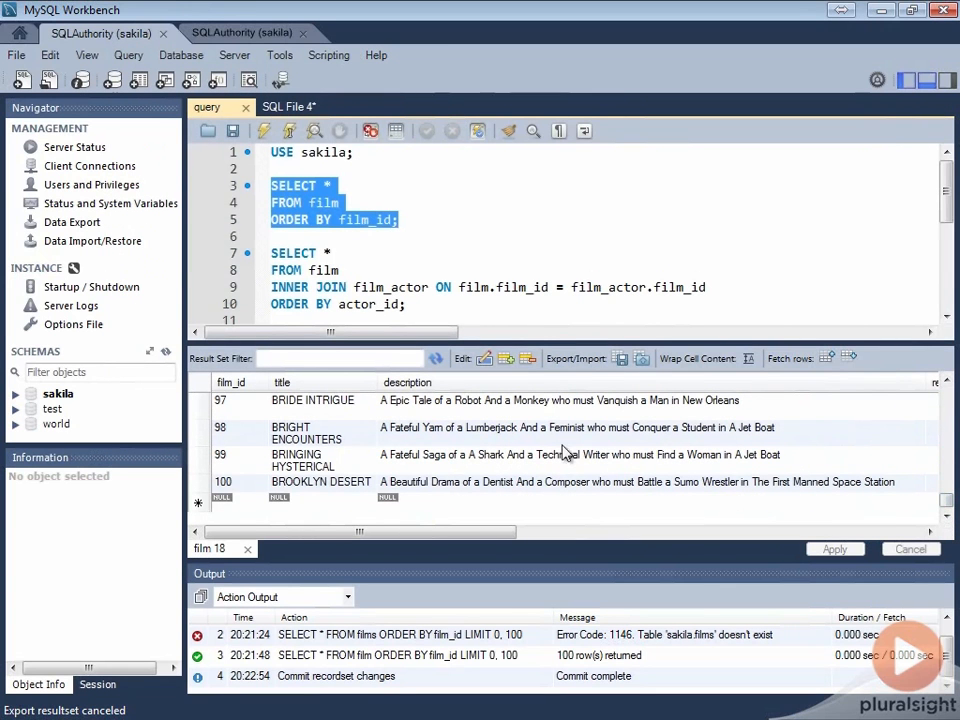
{"action": "left_click", "coordinate": [765, 436]}
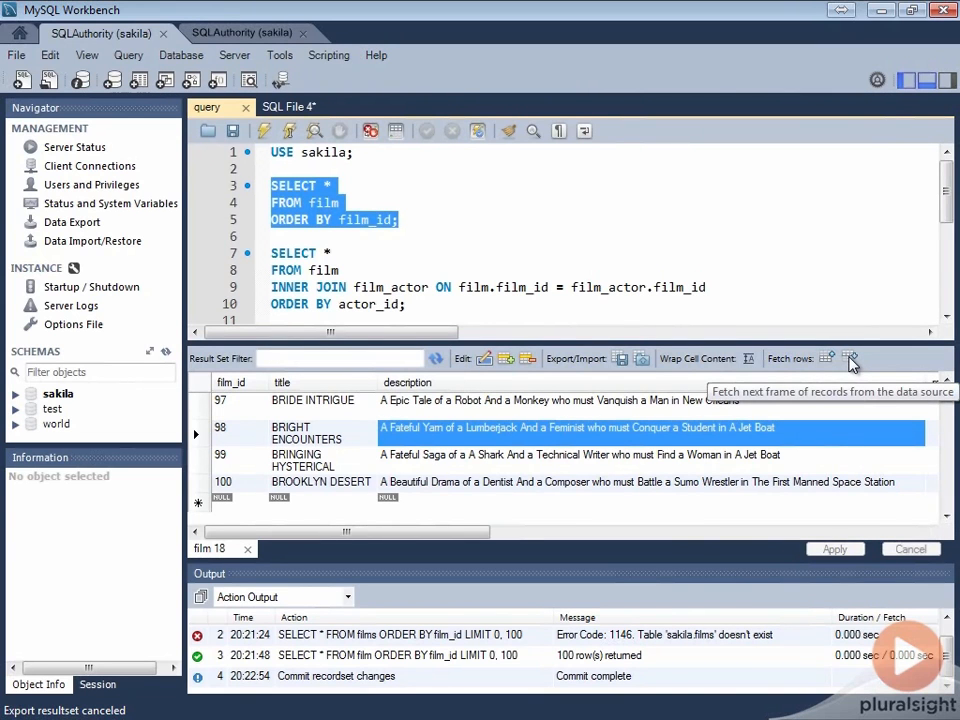
{"action": "left_click", "coordinate": [849, 359]}
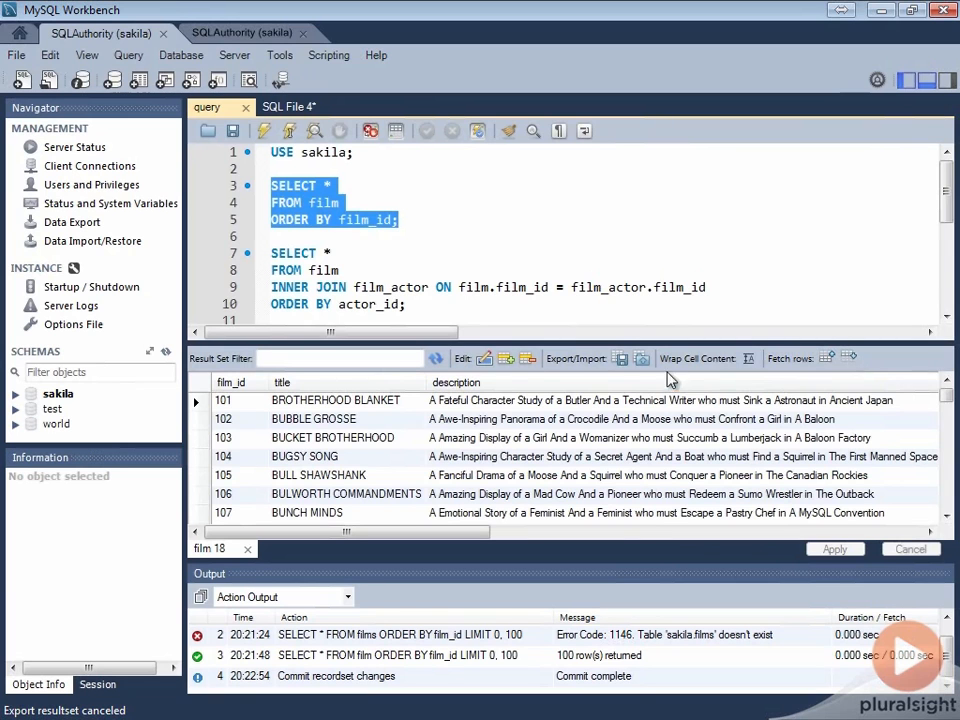
{"action": "double_click", "coordinate": [222, 400]}
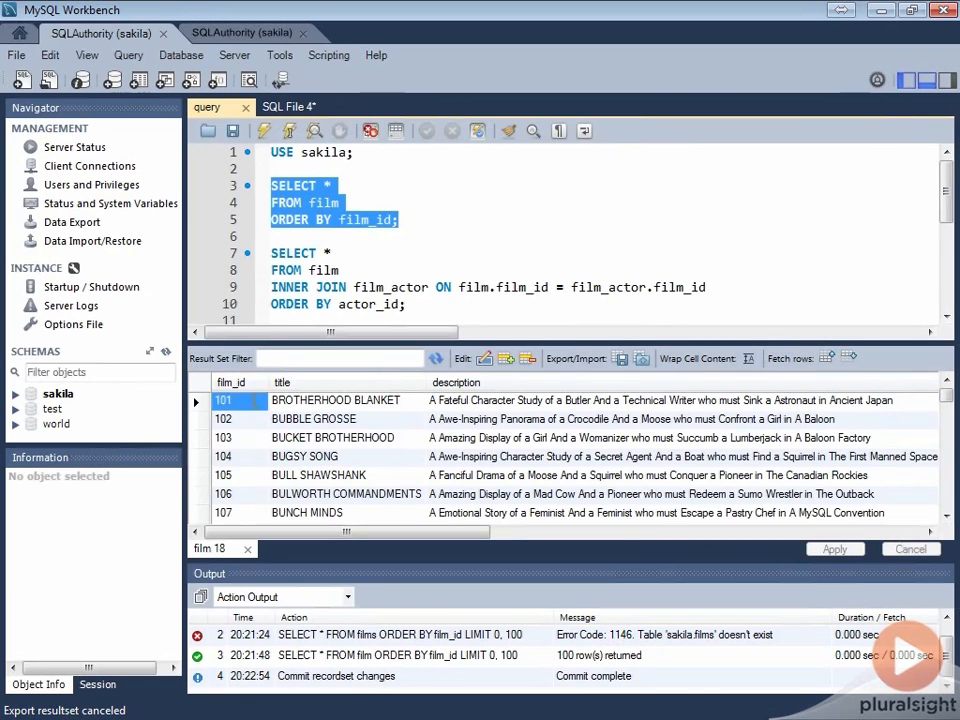
{"action": "left_click", "coordinate": [849, 358]}
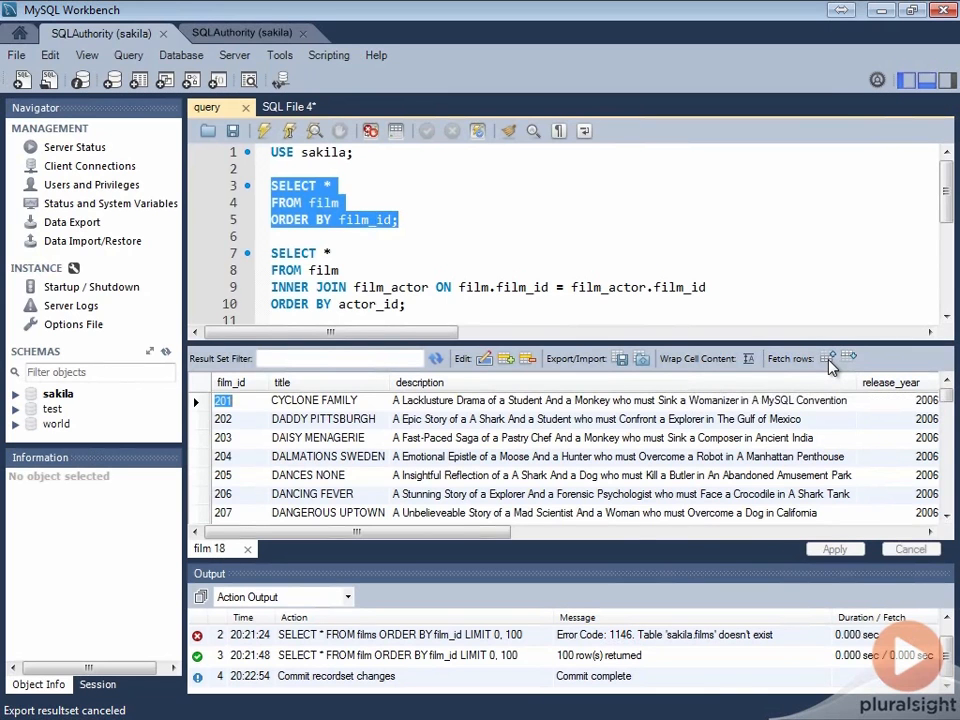
{"action": "left_click", "coordinate": [828, 360]}
{"action": "left_click", "coordinate": [828, 360]}
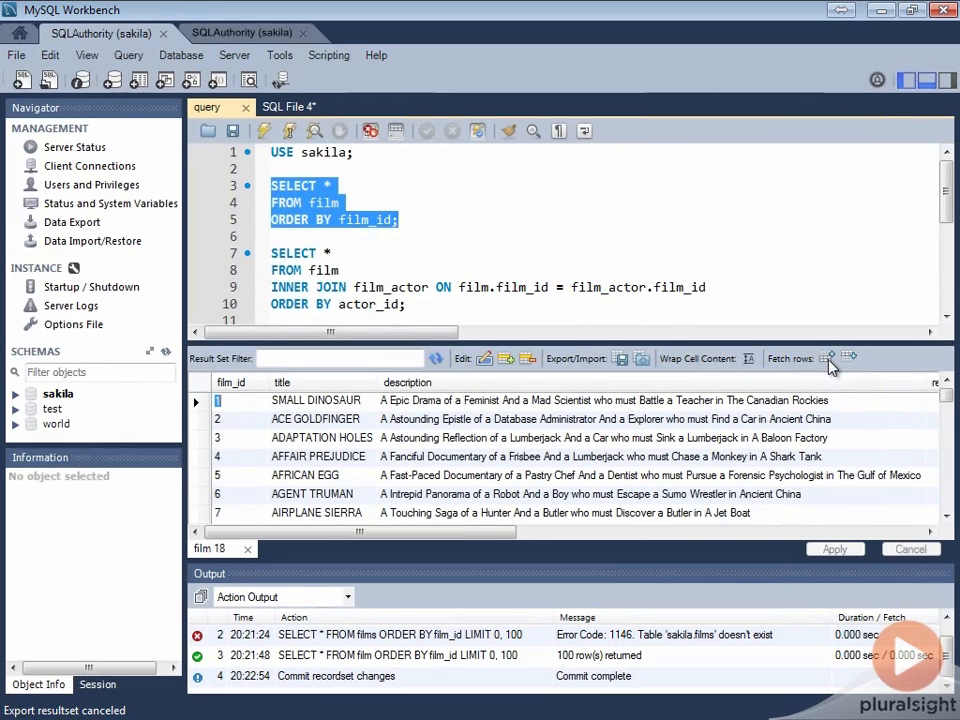
Step: Filter the film result set by the word "drama" and select the first row's description
{"action": "left_click", "coordinate": [321, 358]}
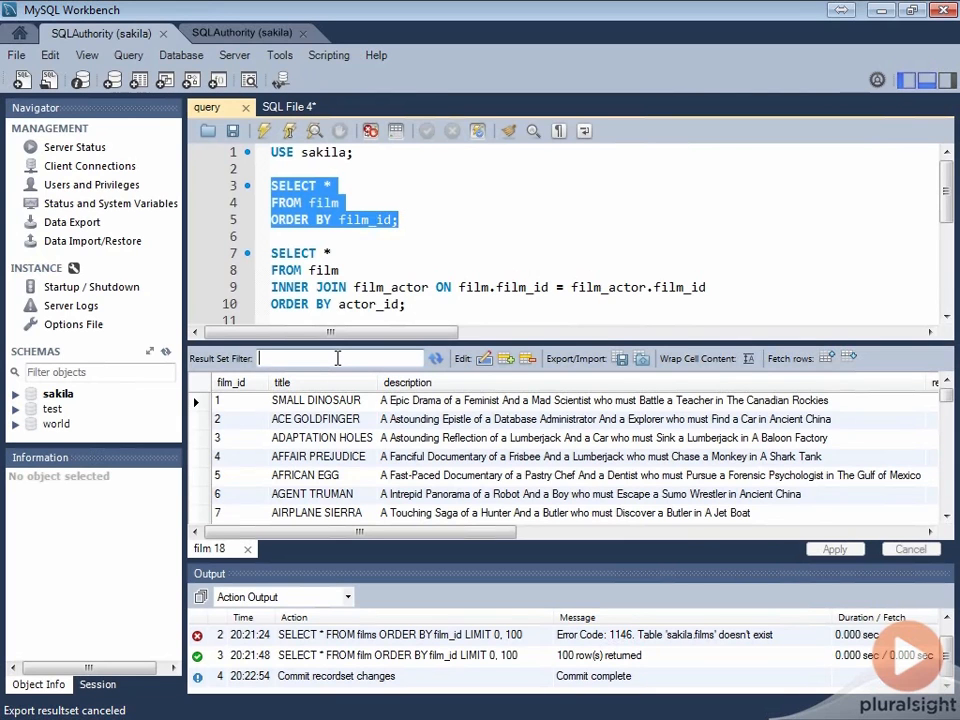
{"action": "type", "text": "drama"}
{"action": "left_click", "coordinate": [457, 402]}
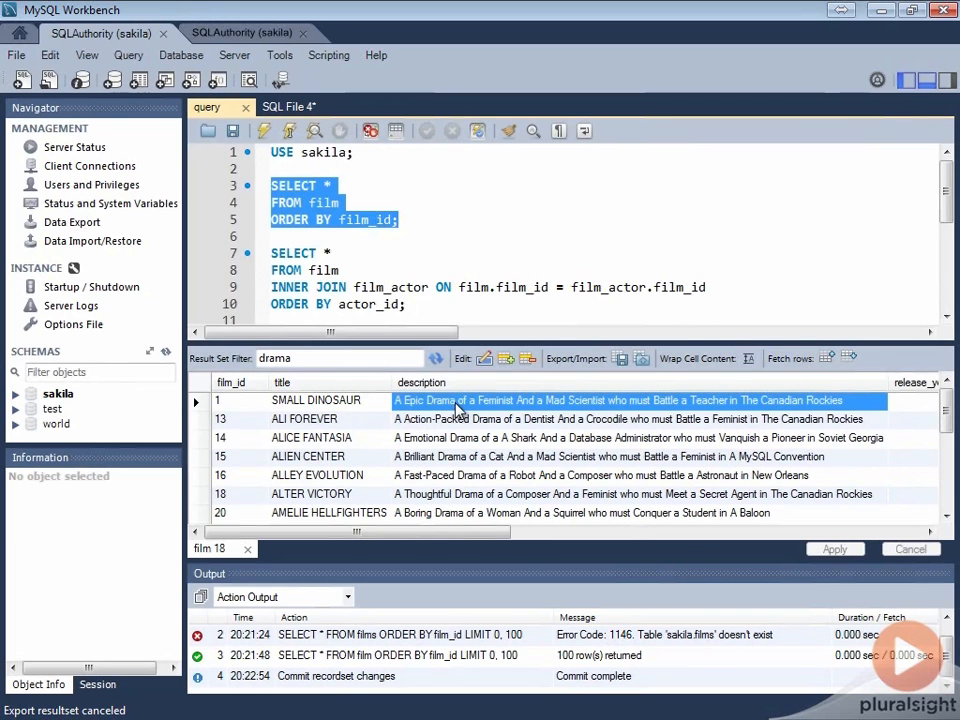
Step: Clear the result set filter and filter the film records by "escape" instead
{"action": "double_click", "coordinate": [362, 357]}
{"action": "key", "text": "BackSpace"}
{"action": "key", "text": "Return"}
{"action": "type", "text": "escape"}
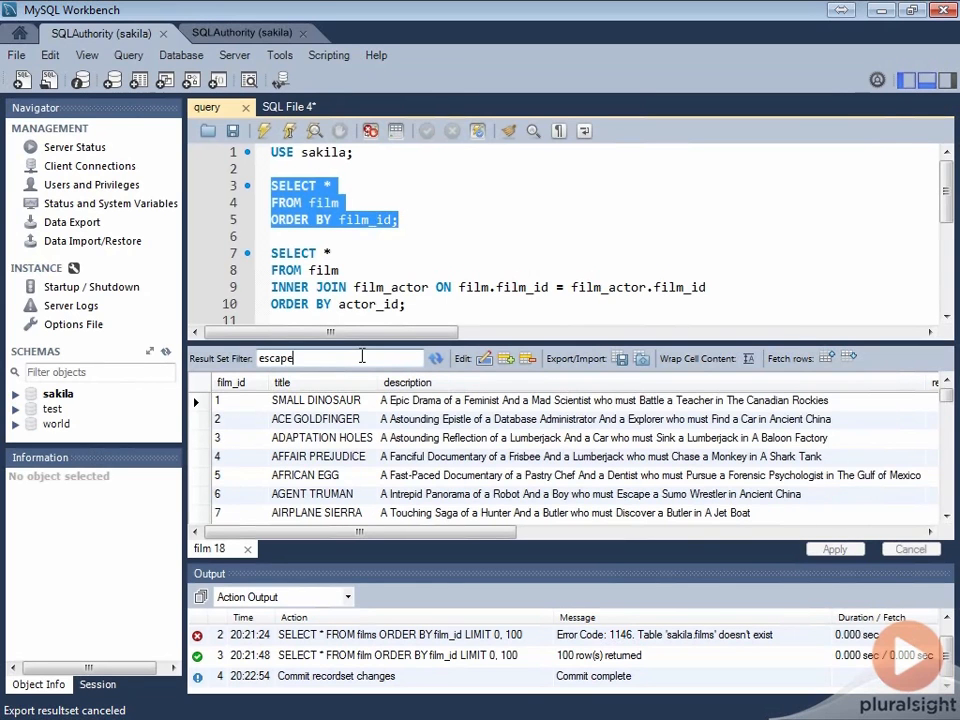
{"action": "key", "text": "Return"}
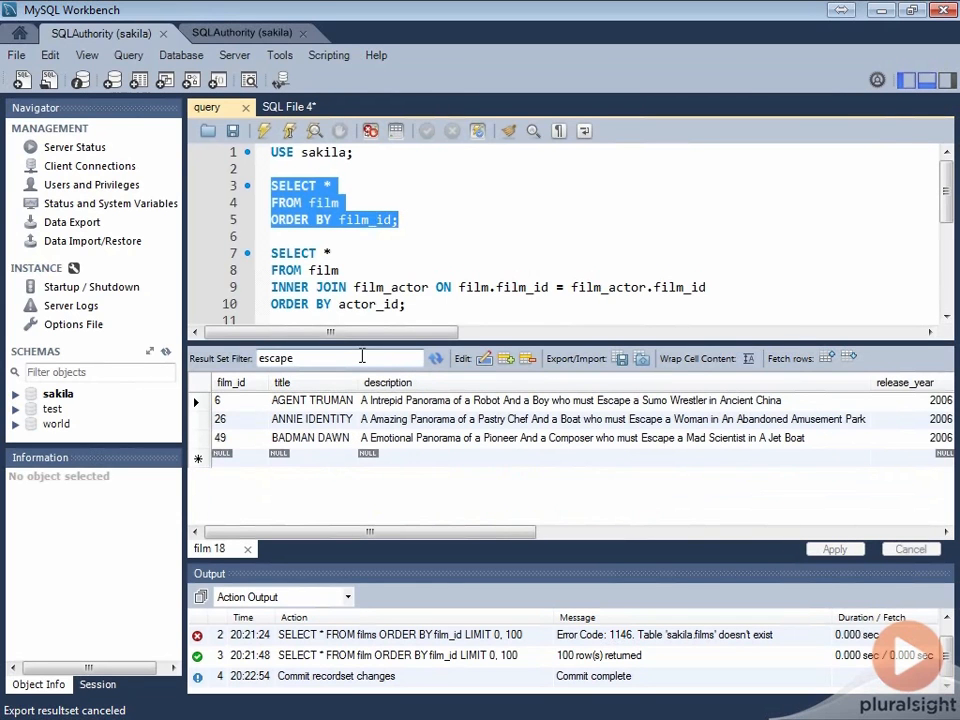